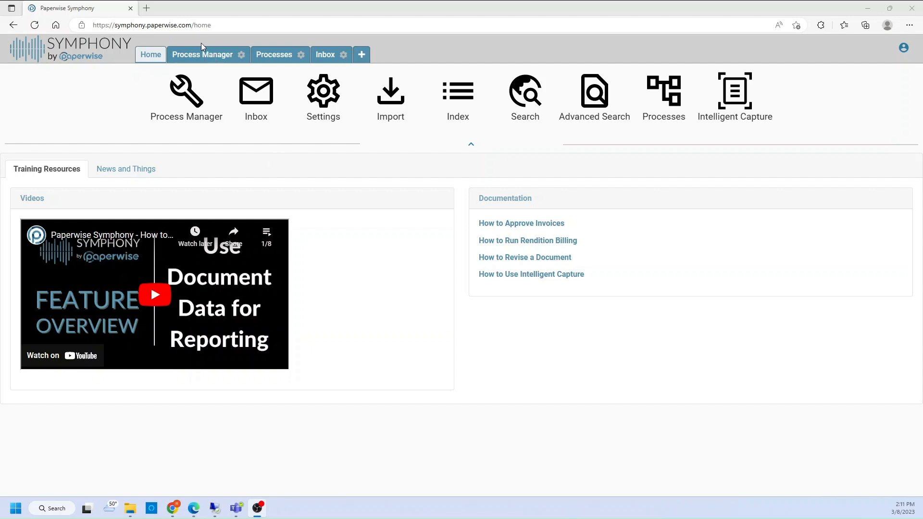
- Examine the Begin Offboarding form of the Employee Offboarding template in Process Manager, from its header to the department sections
click(196, 56)
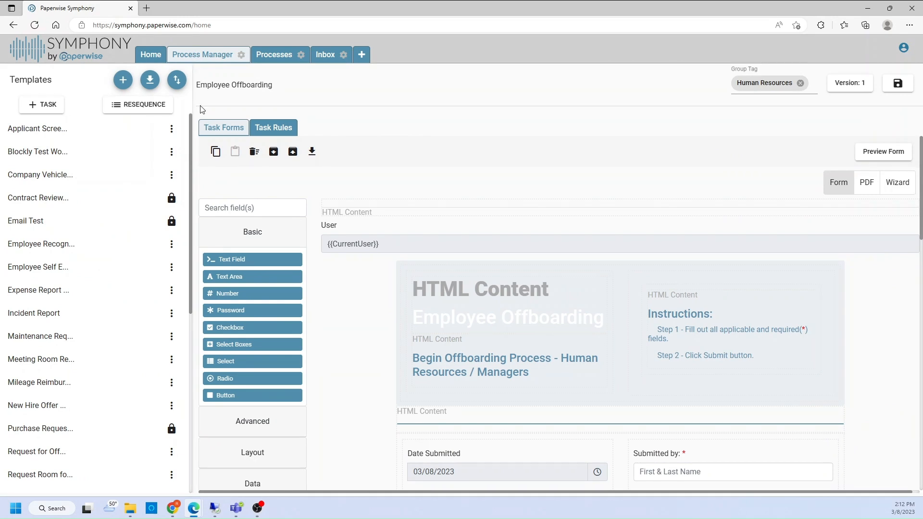
scroll(73, 412, down, 7)
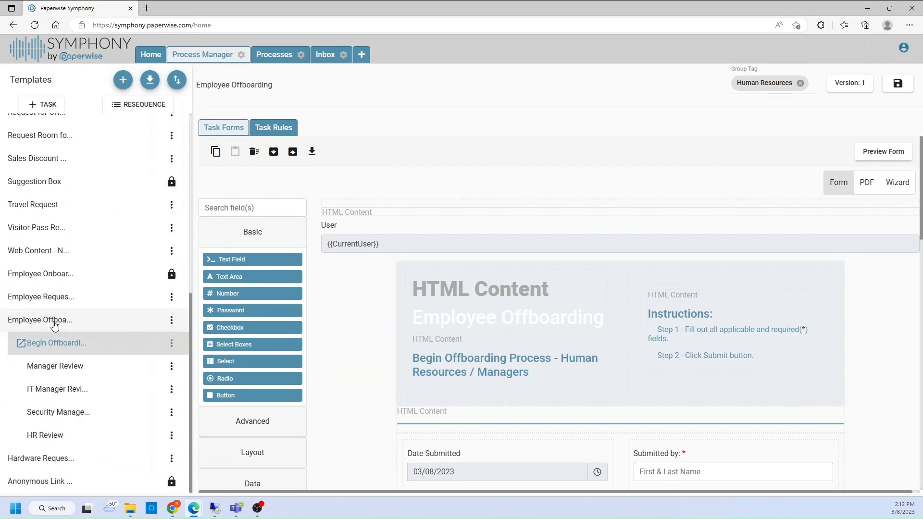
click(56, 344)
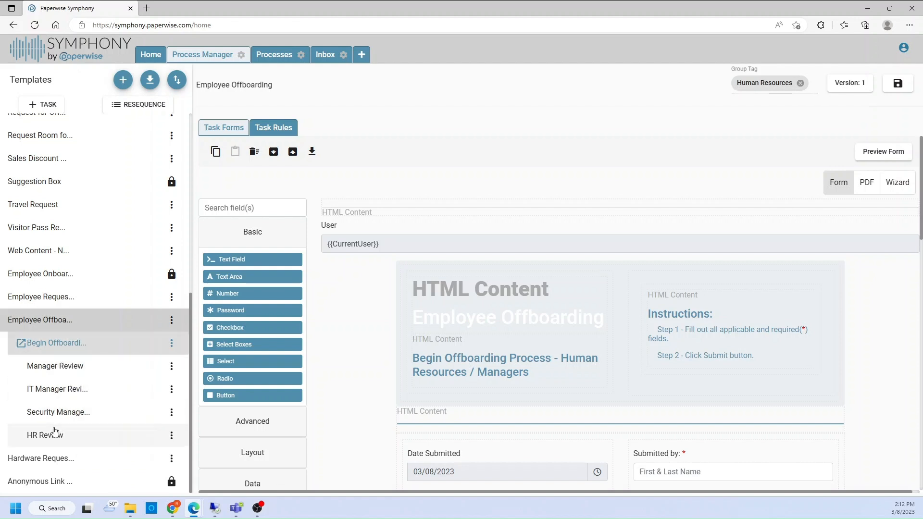
scroll(431, 228, down, 3)
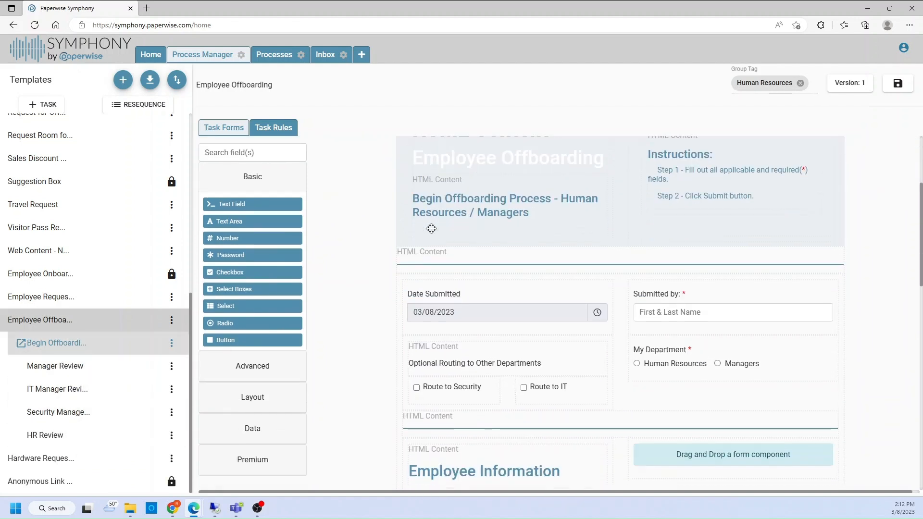
scroll(553, 260, up, 1)
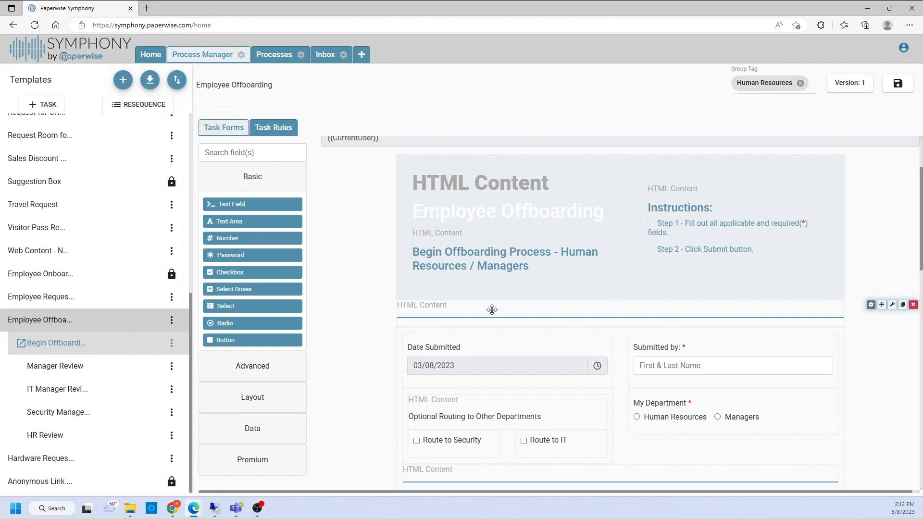
scroll(492, 309, down, 5)
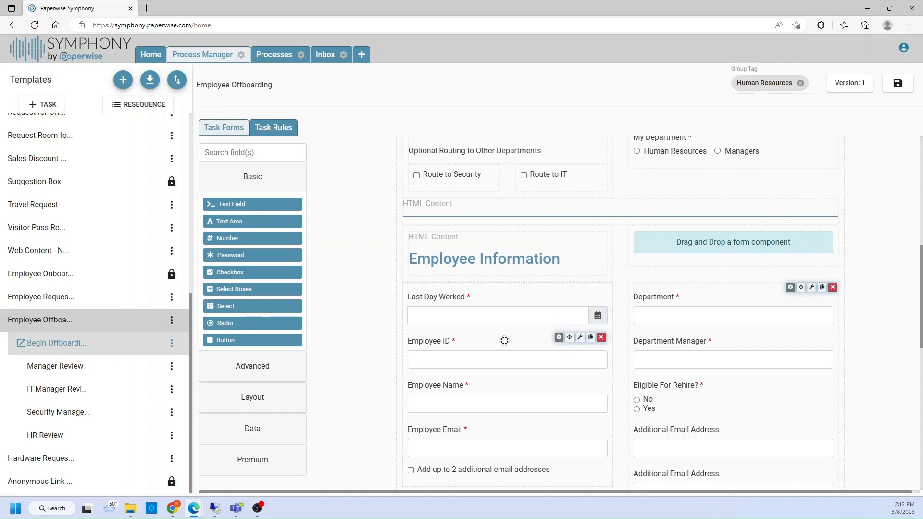
scroll(497, 331, down, 1)
scroll(499, 311, down, 4)
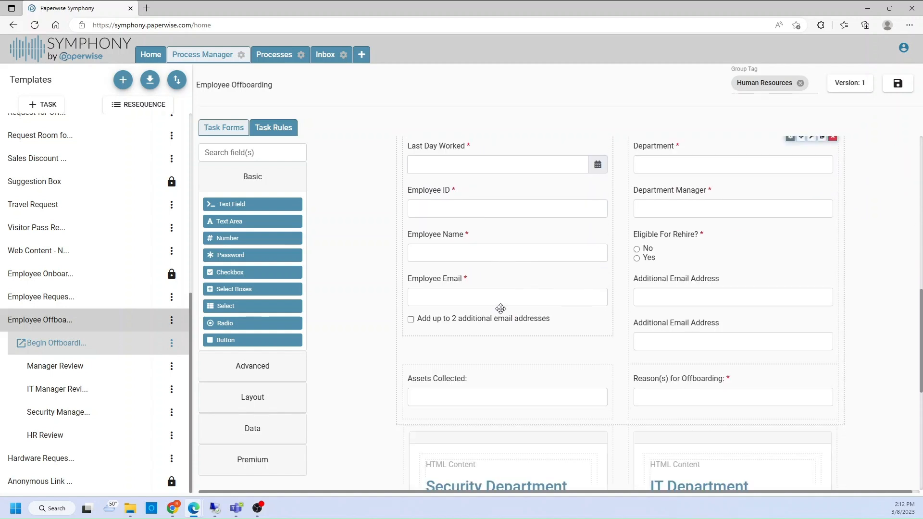
scroll(631, 205, up, 1)
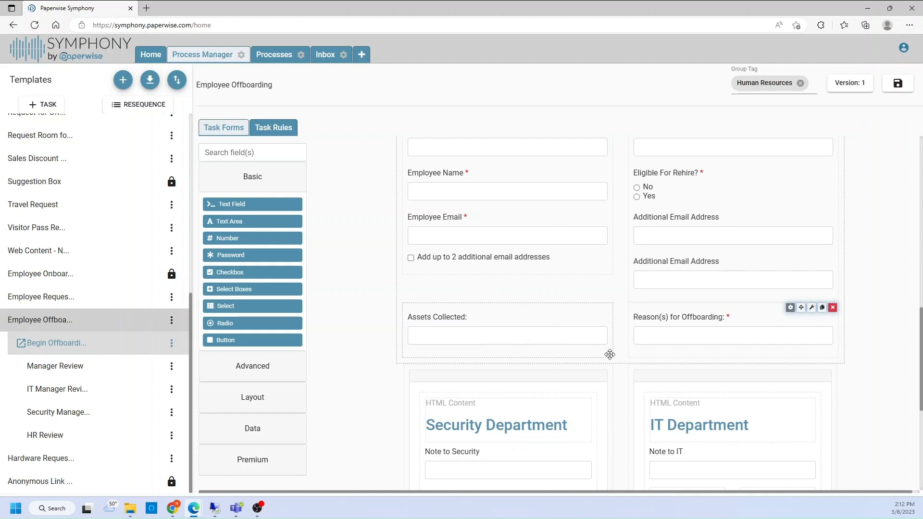
scroll(570, 323, down, 3)
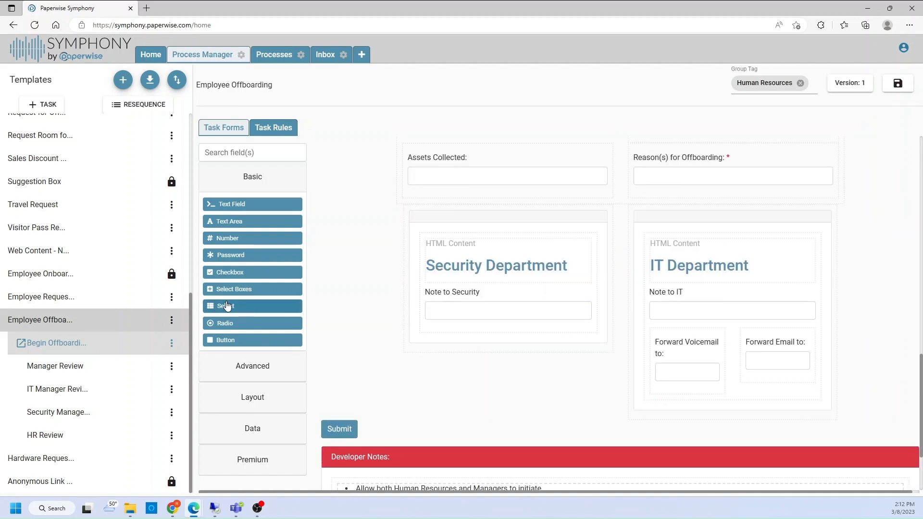
- Review the task rules that route the Begin Offboarding form to the IT, Security, Human Resources and Managers roles
click(280, 128)
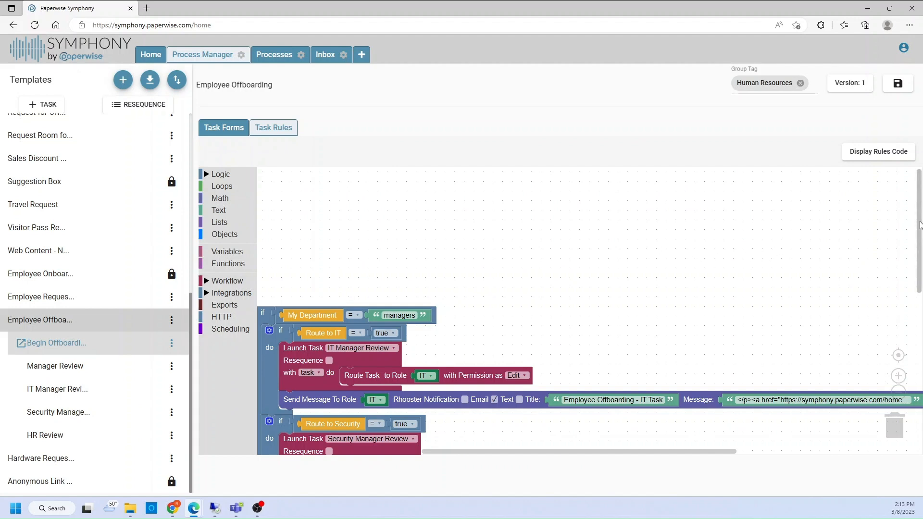
drag(916, 232, 916, 292)
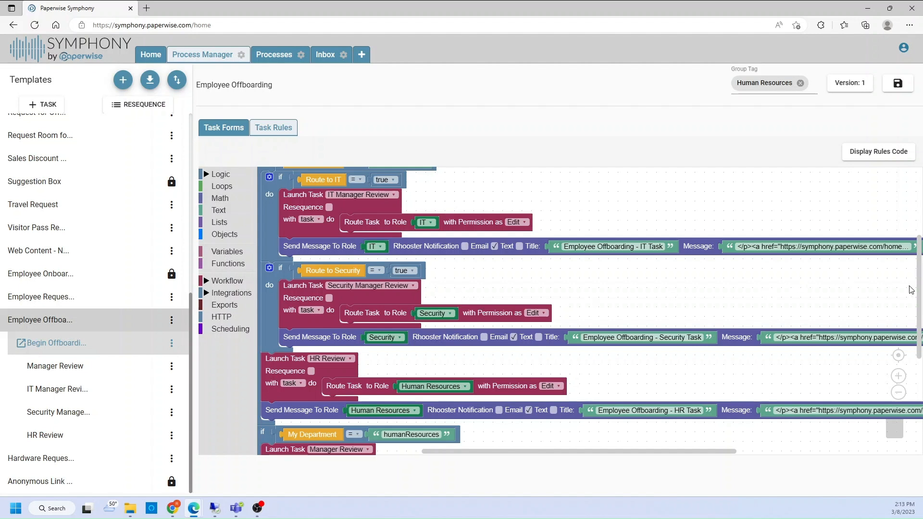
drag(920, 285, 916, 339)
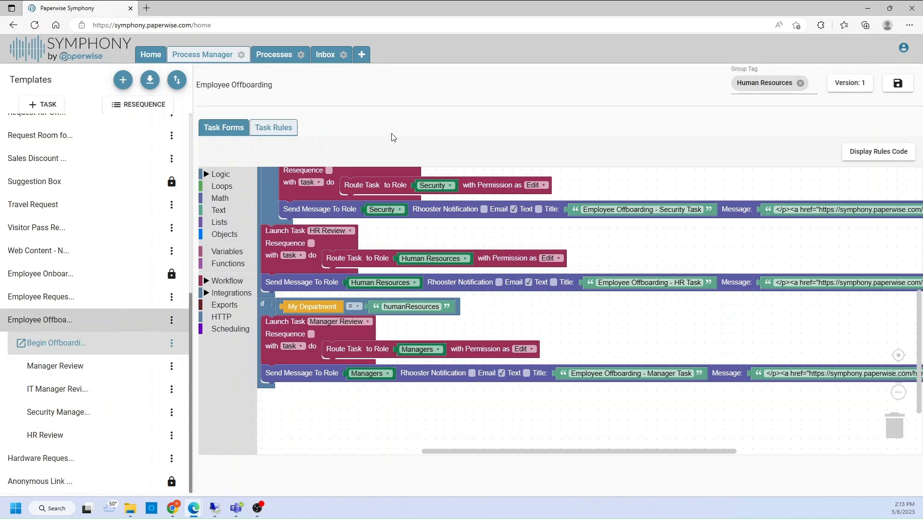
- Browse the available processes by group, collapsing Managers and expanding All Staff and Legal
click(273, 56)
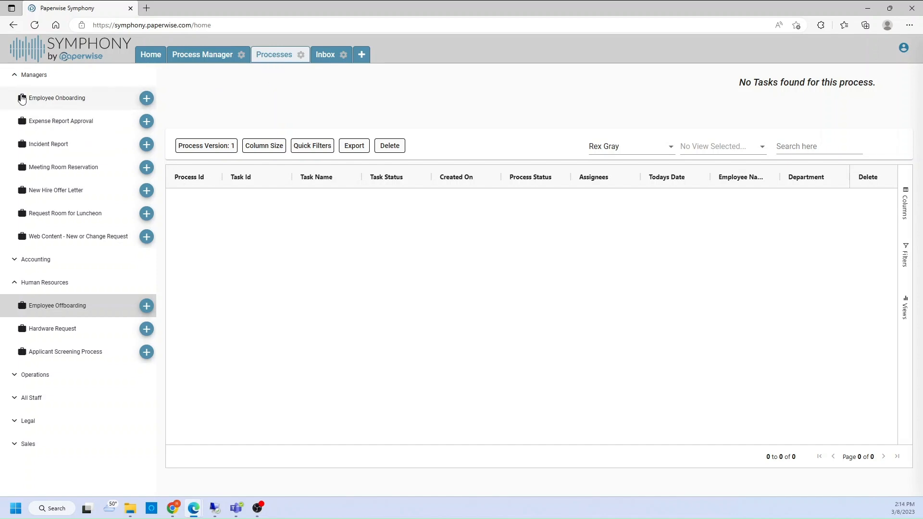
click(12, 78)
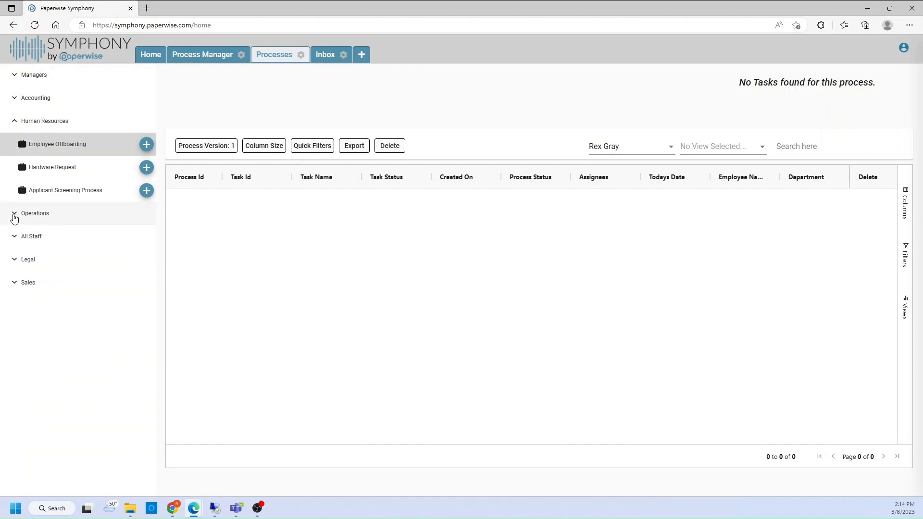
click(15, 240)
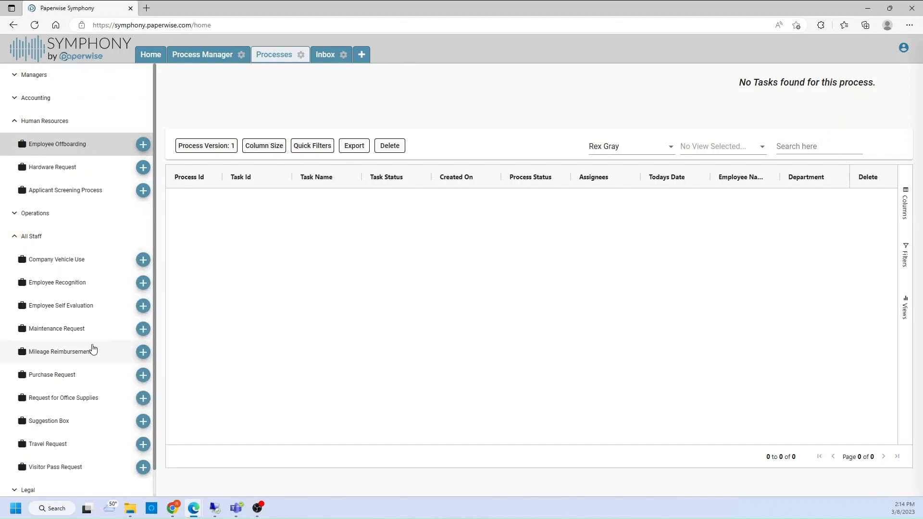
scroll(91, 347, down, 1)
click(15, 462)
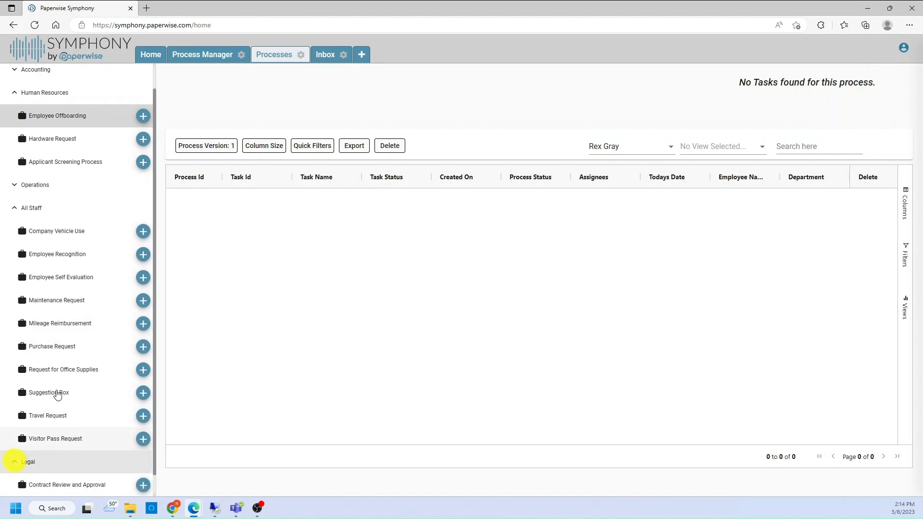
scroll(61, 385, down, 1)
scroll(65, 383, up, 2)
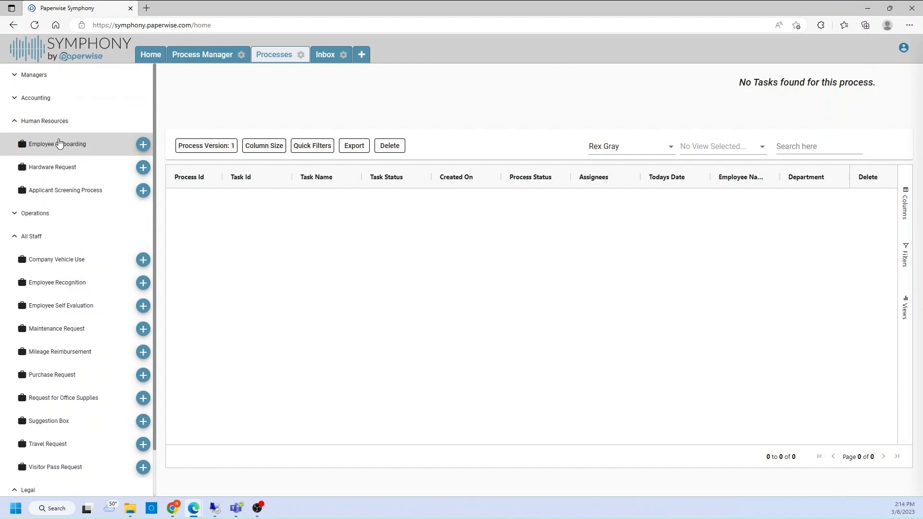
- Start a new Employee Offboarding process from the Human Resources group and go through its Begin Offboarding Process form
click(47, 150)
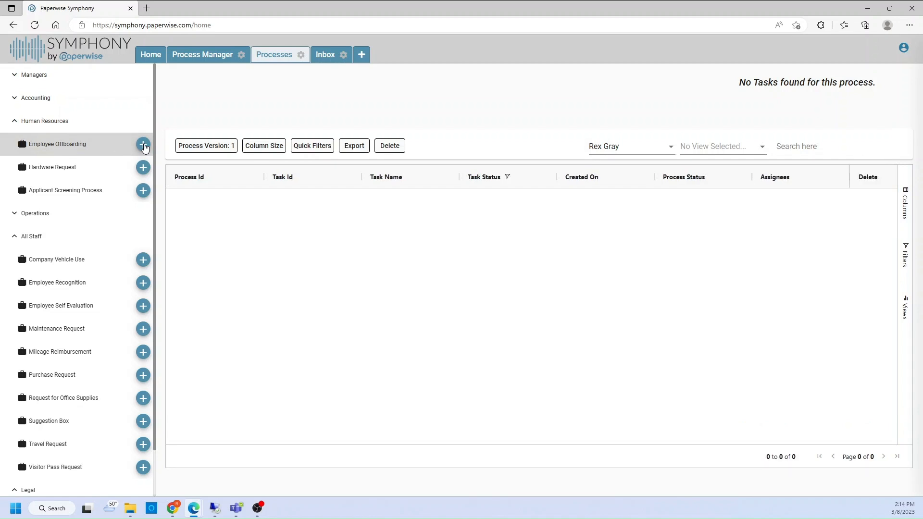
click(143, 146)
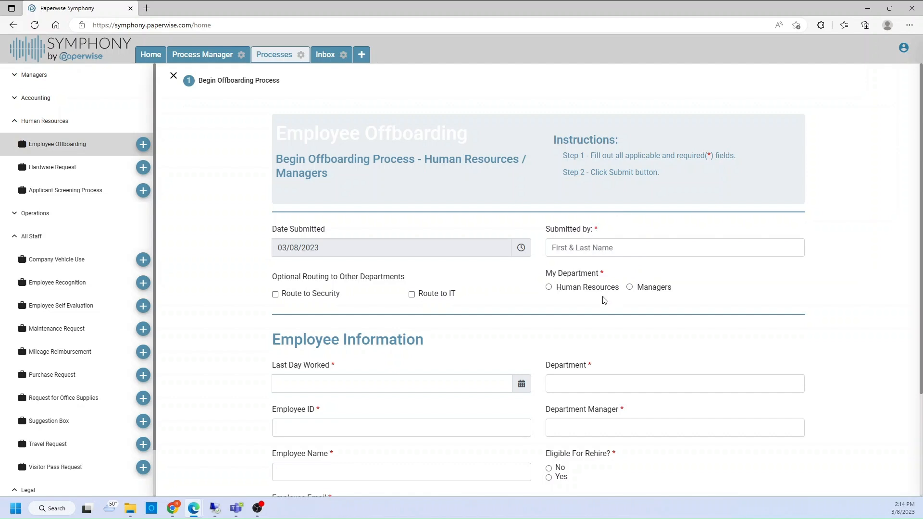
scroll(517, 312, down, 2)
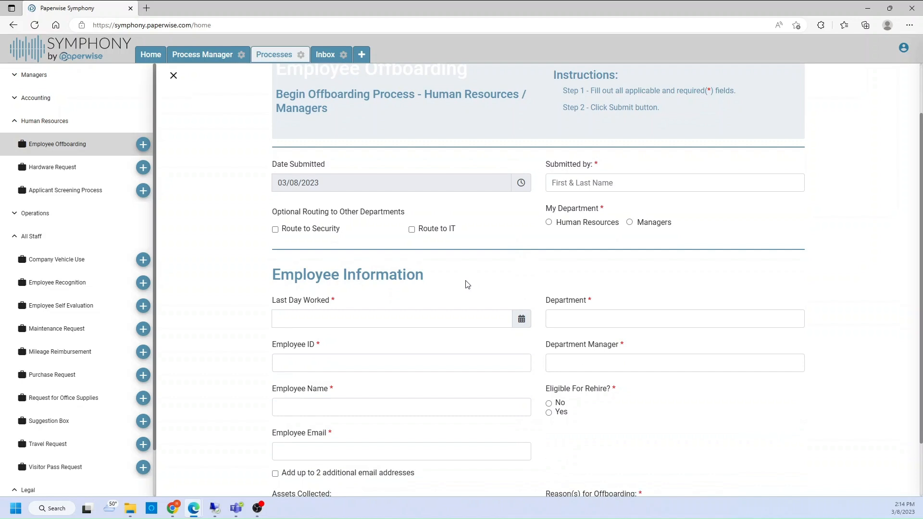
scroll(466, 282, down, 2)
scroll(329, 337, down, 1)
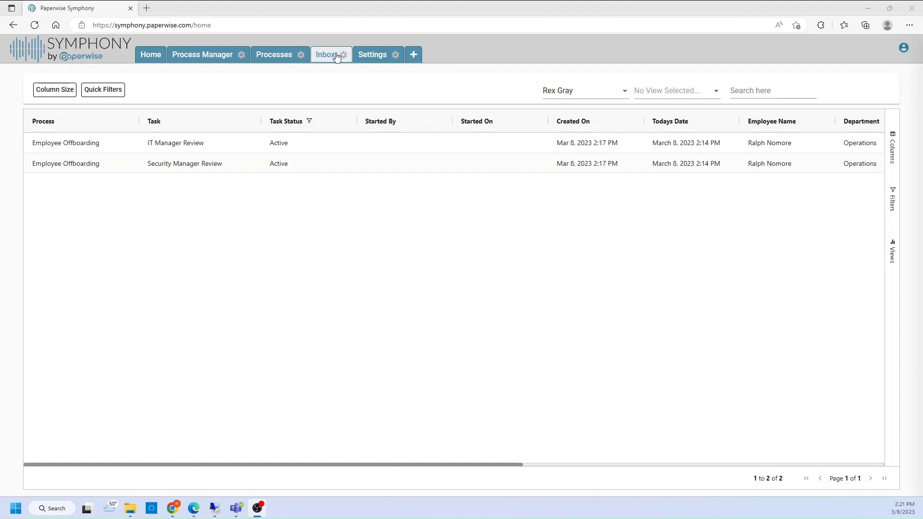
- Open the IT Manager Review task of Employee Offboarding from the inbox and start it
click(210, 151)
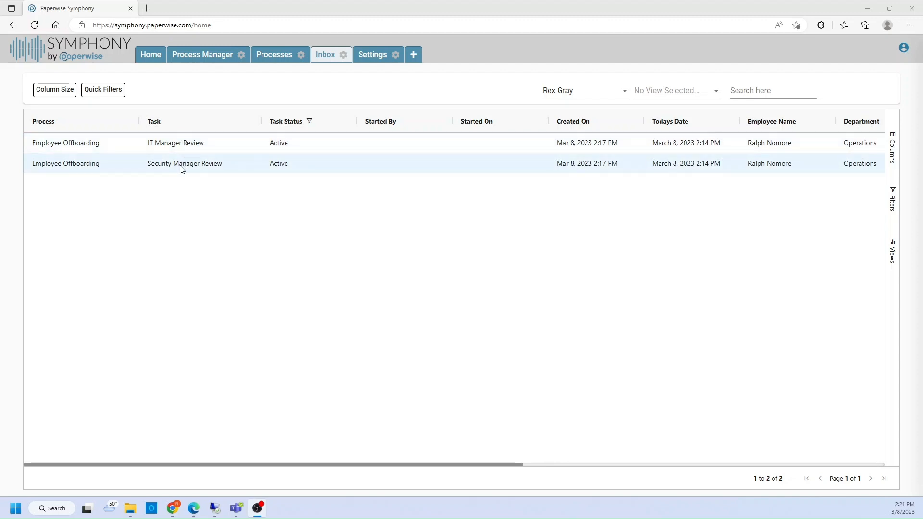
double_click(185, 143)
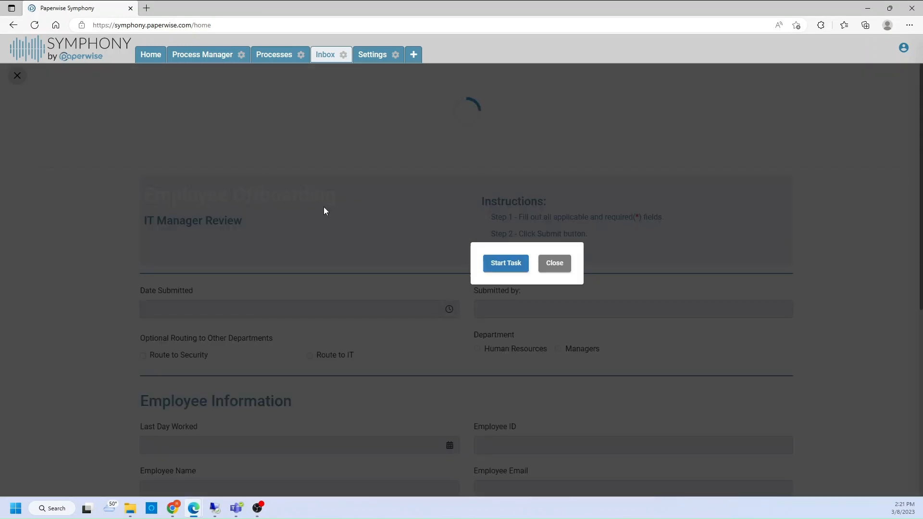
click(507, 259)
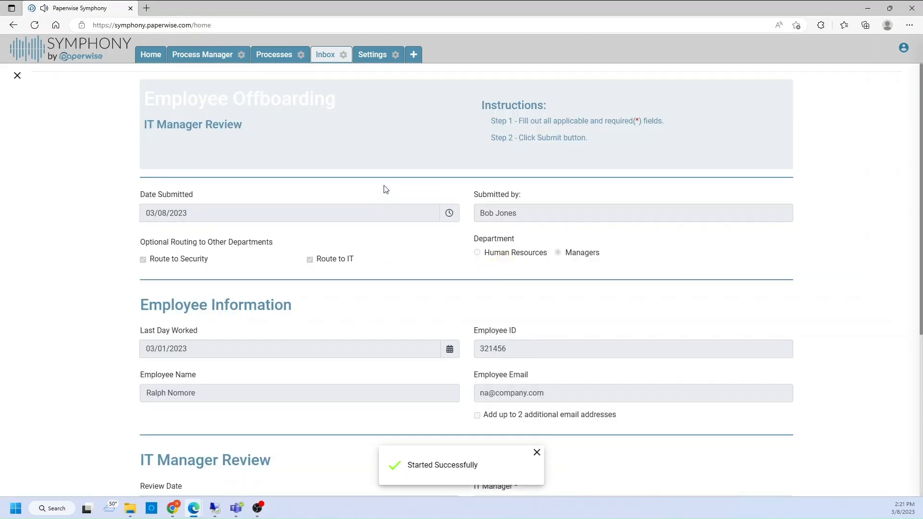
- Fill in the IT manager's name and check Remove Network Access and Permissions, Unassign Software Licenses and Reload Computer
scroll(403, 229, down, 1)
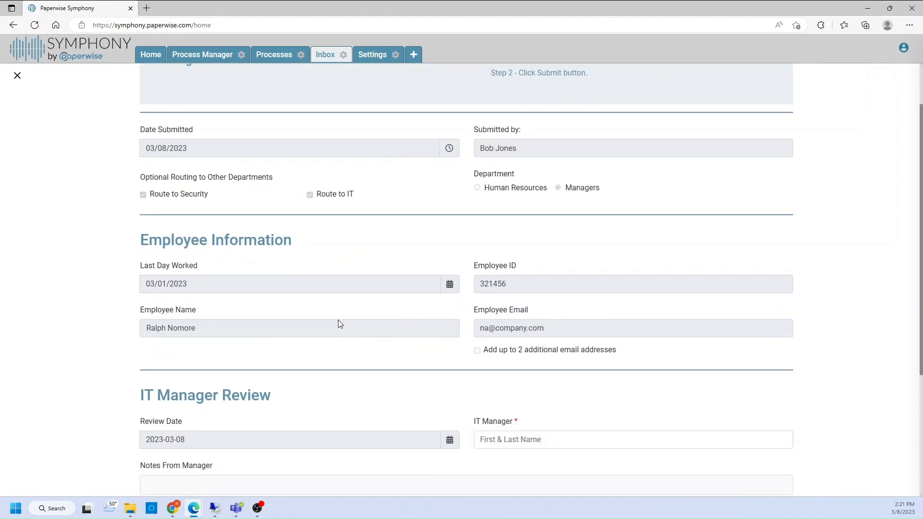
scroll(338, 321, down, 3)
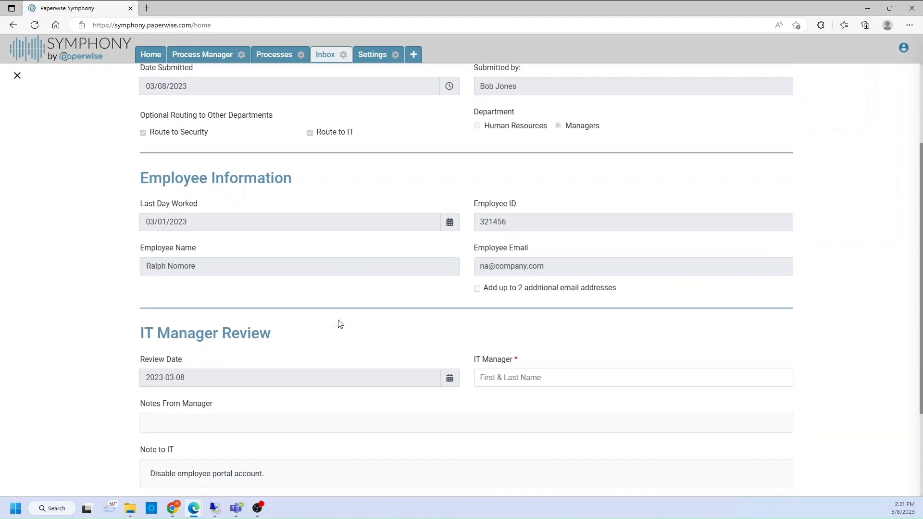
click(523, 248)
text(RE)
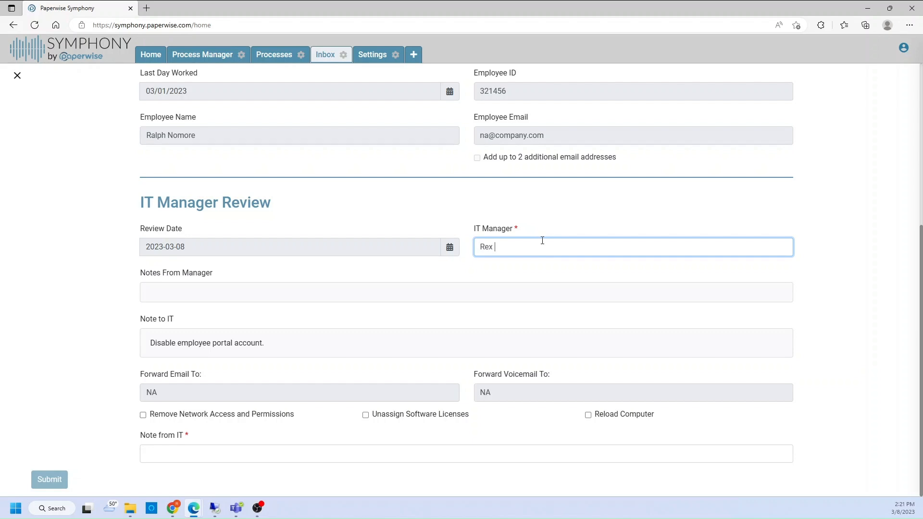
click(295, 286)
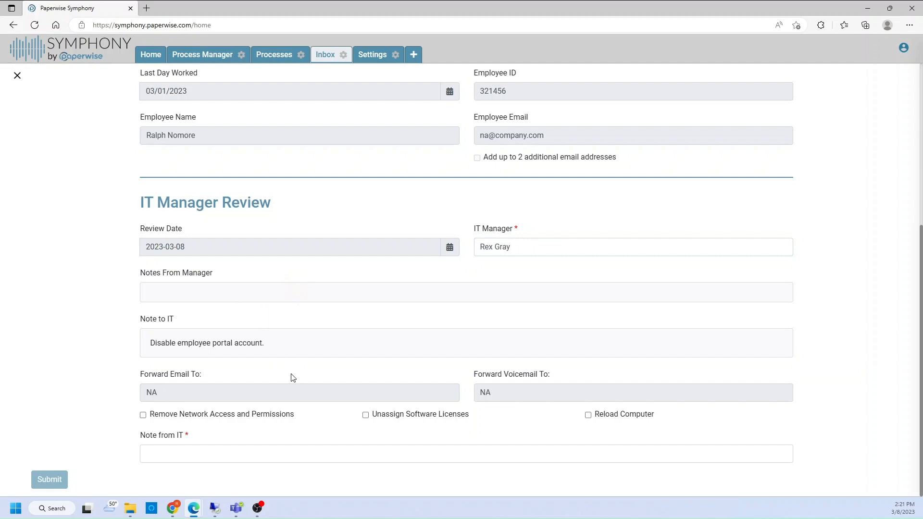
click(208, 415)
click(366, 415)
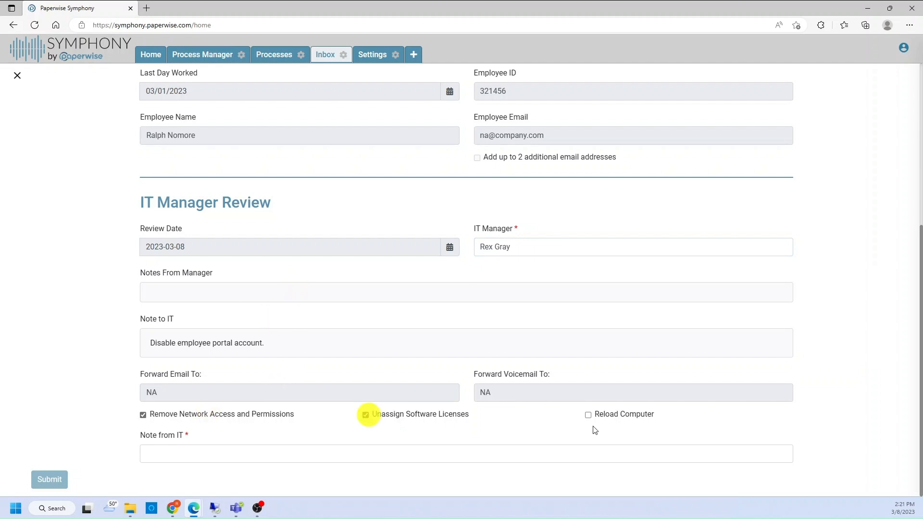
click(588, 414)
- Enter "Mission Completed" as the note from IT and submit the IT Manager Review
click(203, 449)
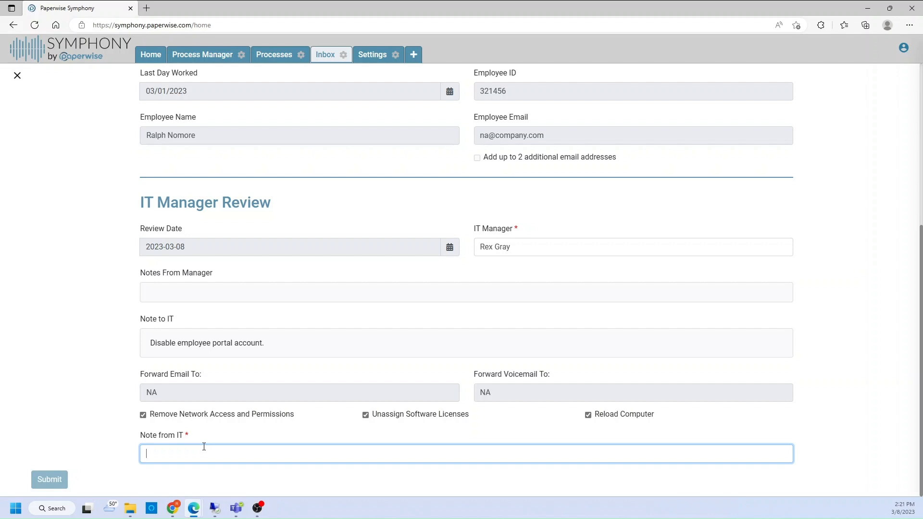
text(Mis)
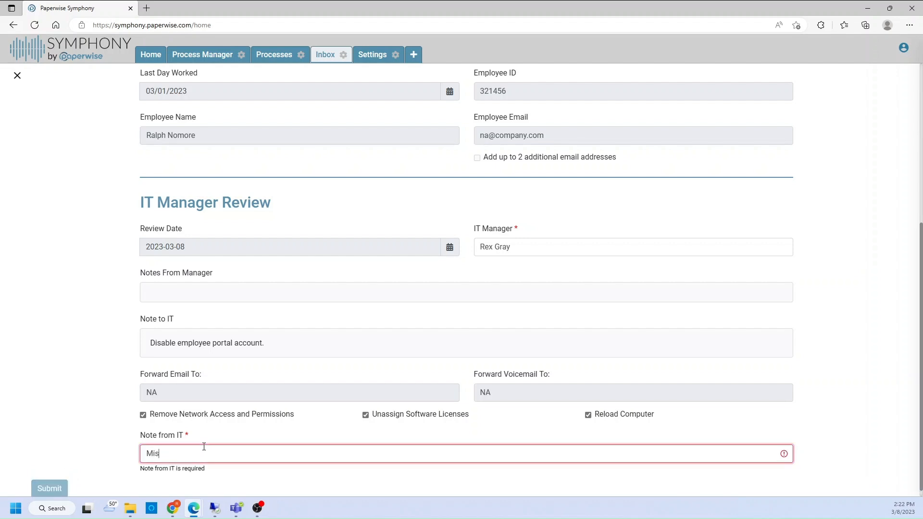
text(sion Completed)
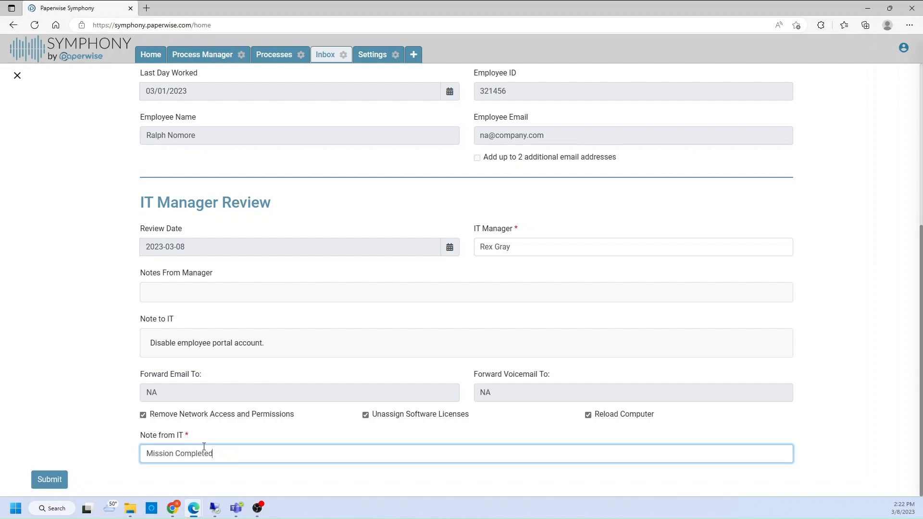
click(53, 479)
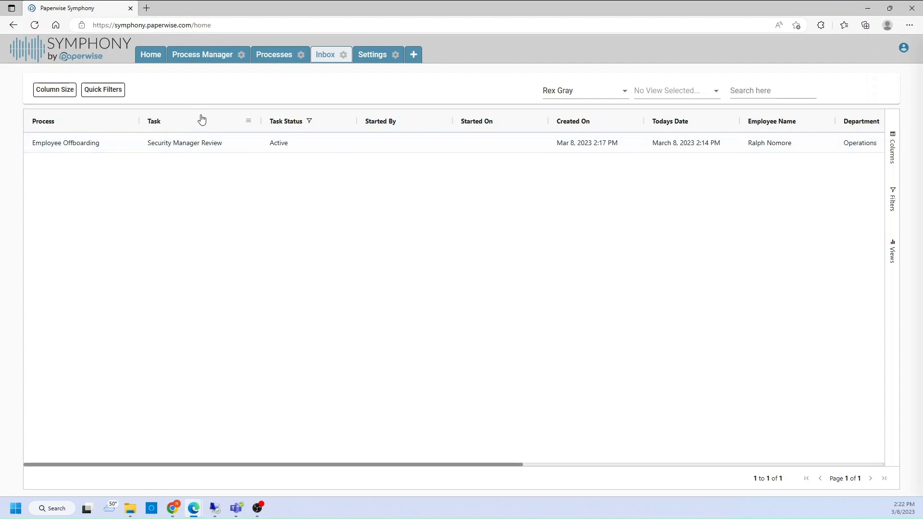
- Open the Security Manager Review task of Employee Offboarding from the inbox and start it
double_click(176, 146)
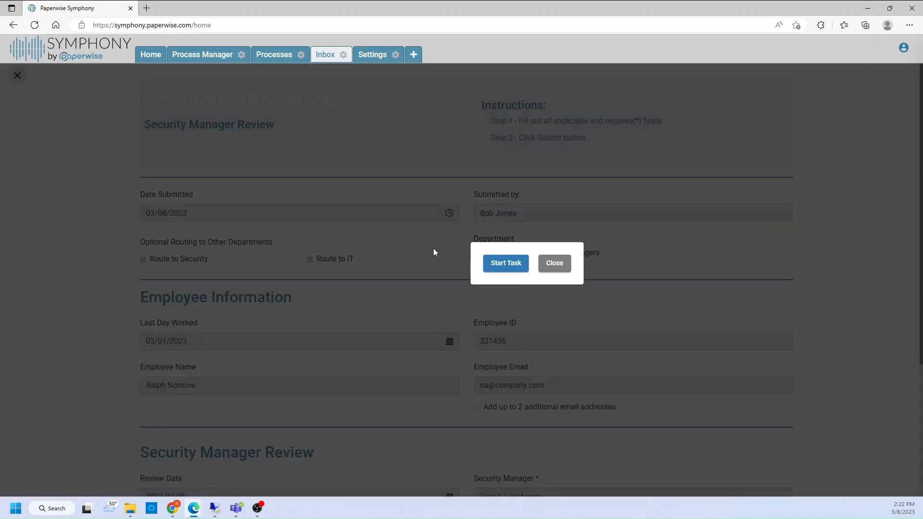
click(495, 264)
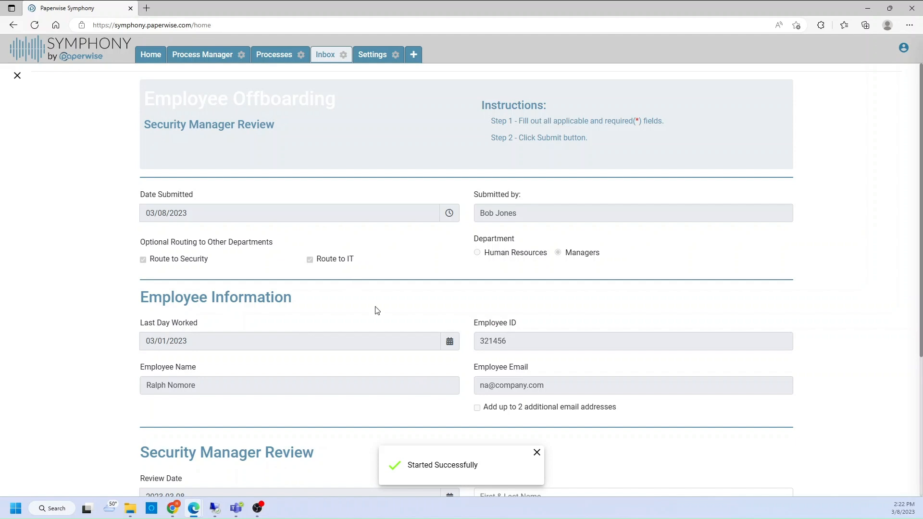
- Fill in the security manager's name and check Change Locks and Change Door Code
scroll(330, 291, down, 4)
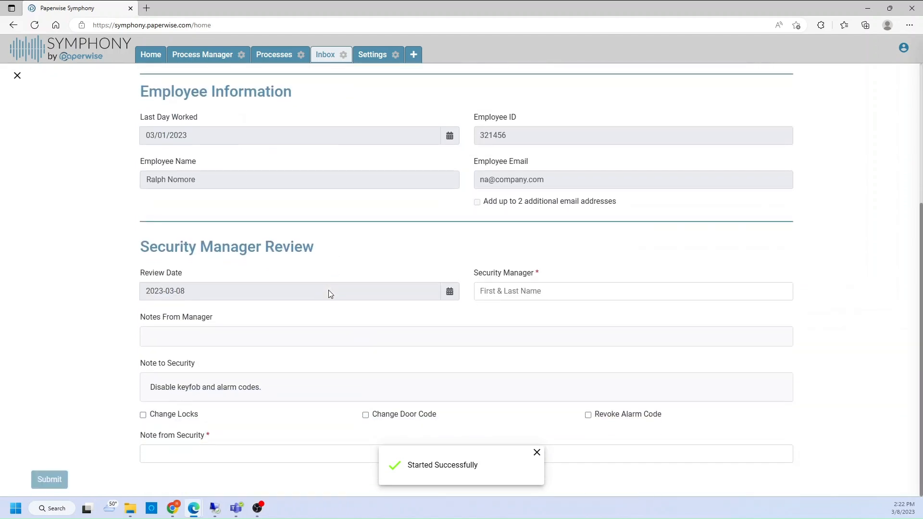
click(512, 291)
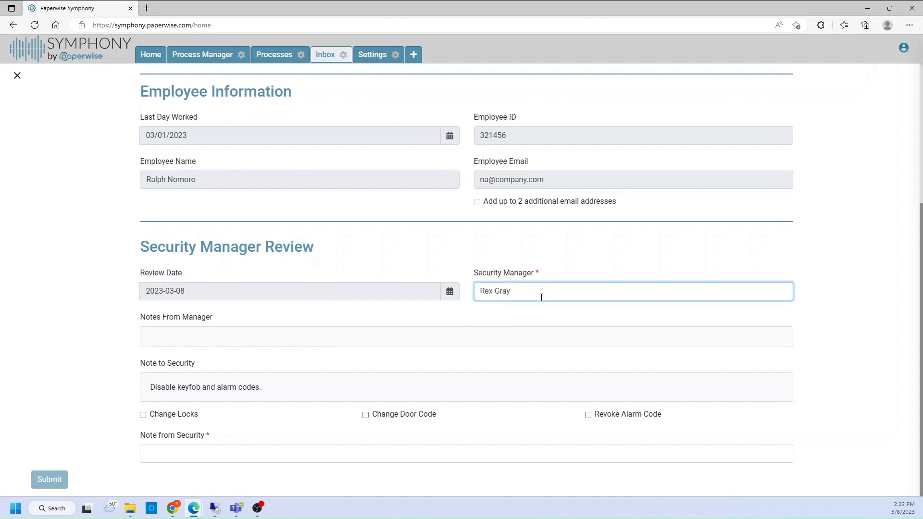
click(169, 413)
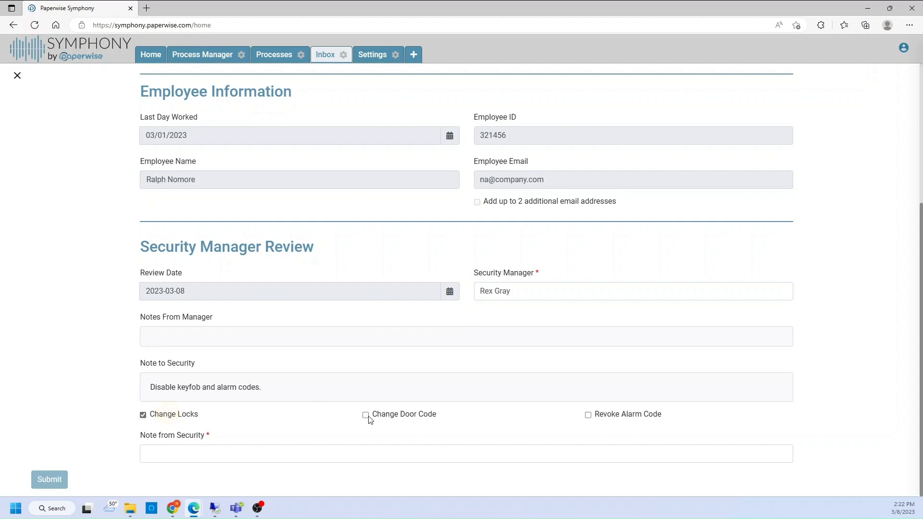
click(592, 414)
- Enter "Complete" as the note from Security and submit the Security Manager Review
click(422, 457)
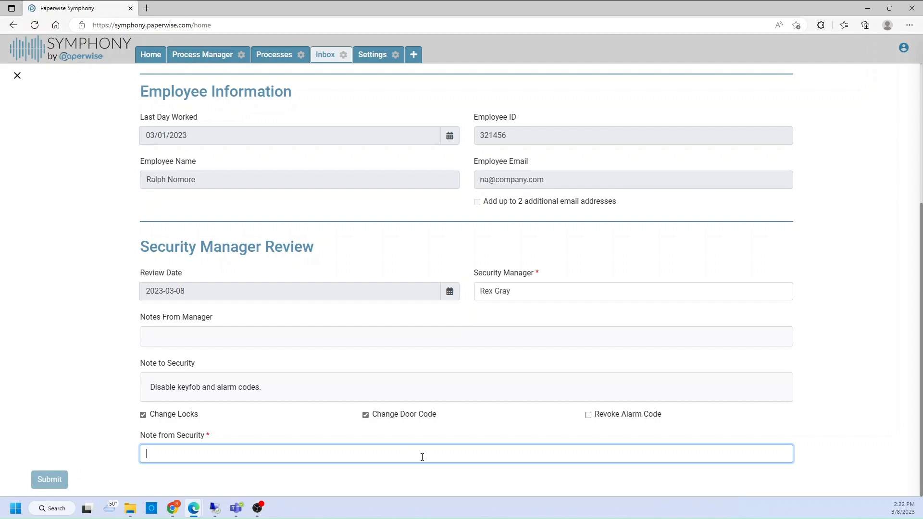
text(Complete)
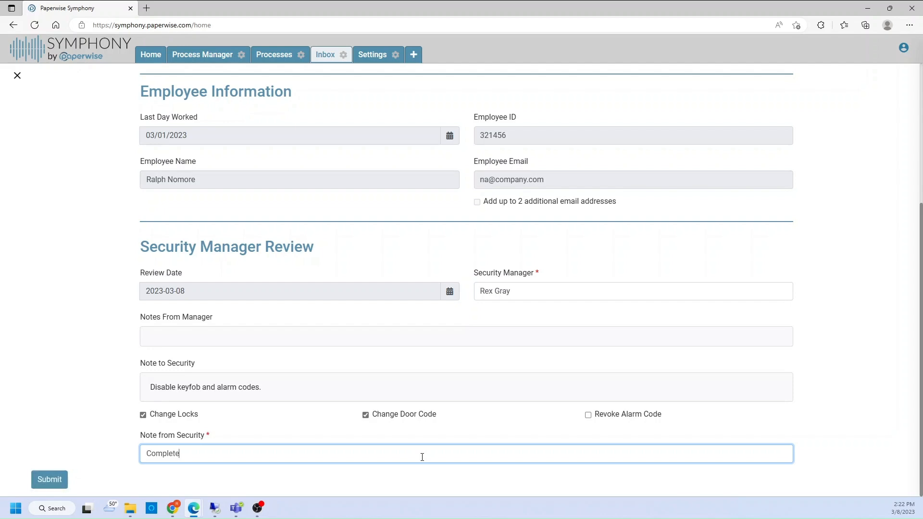
click(50, 479)
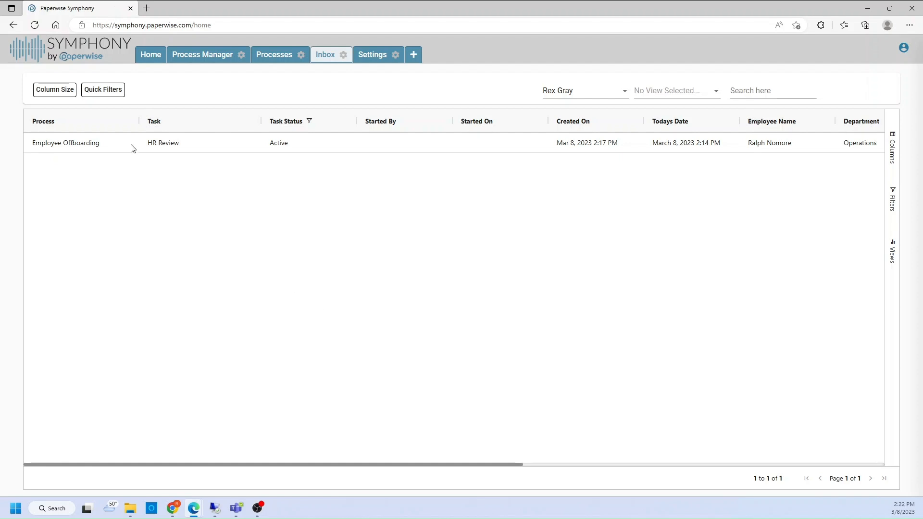
- Open and start the HR Review task of Employee Offboarding from the inbox, and look through the IT and Security manager review sections
click(176, 146)
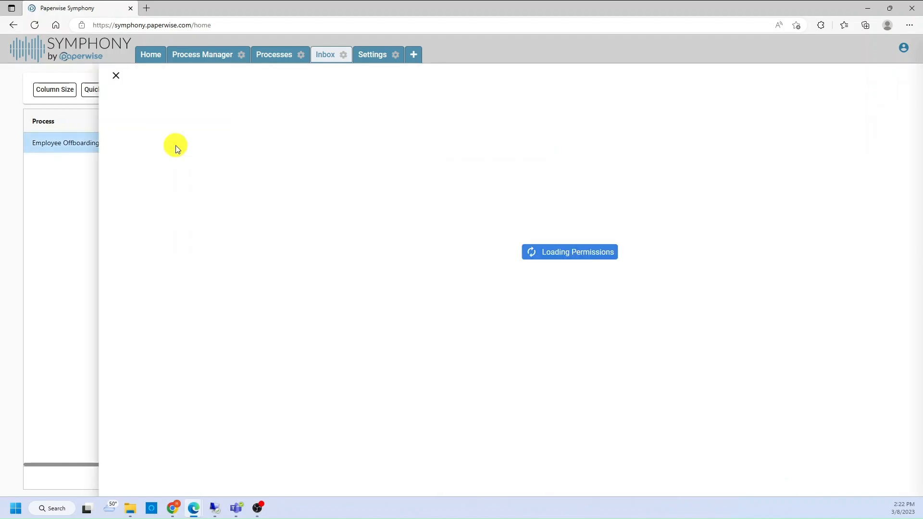
click(495, 262)
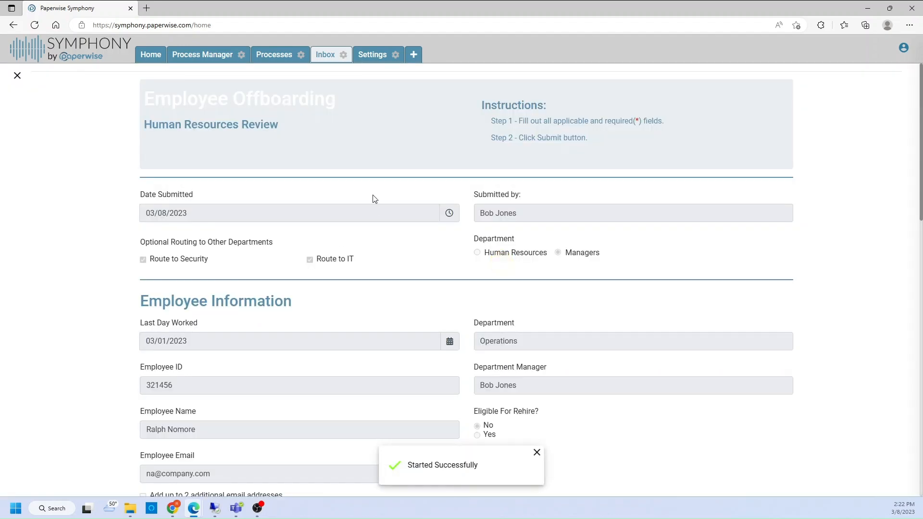
scroll(393, 317, down, 1)
scroll(392, 316, down, 6)
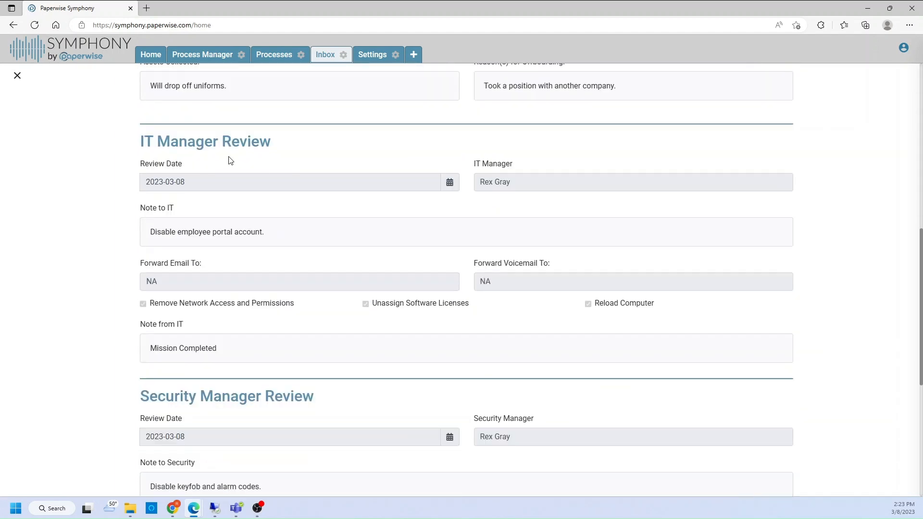
scroll(290, 200, down, 2)
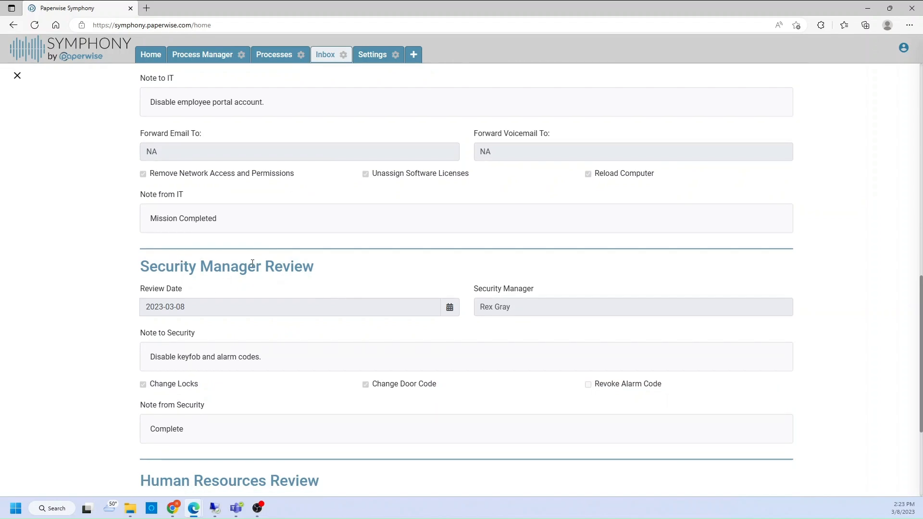
scroll(259, 262, down, 3)
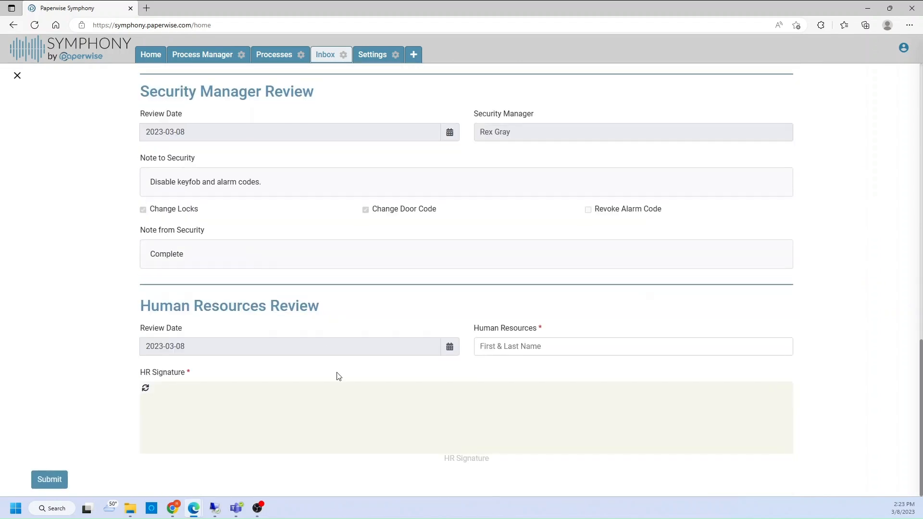
- Fill in the Human Resources reviewer's name, draw the HR signature and submit the Human Resources Review
click(540, 346)
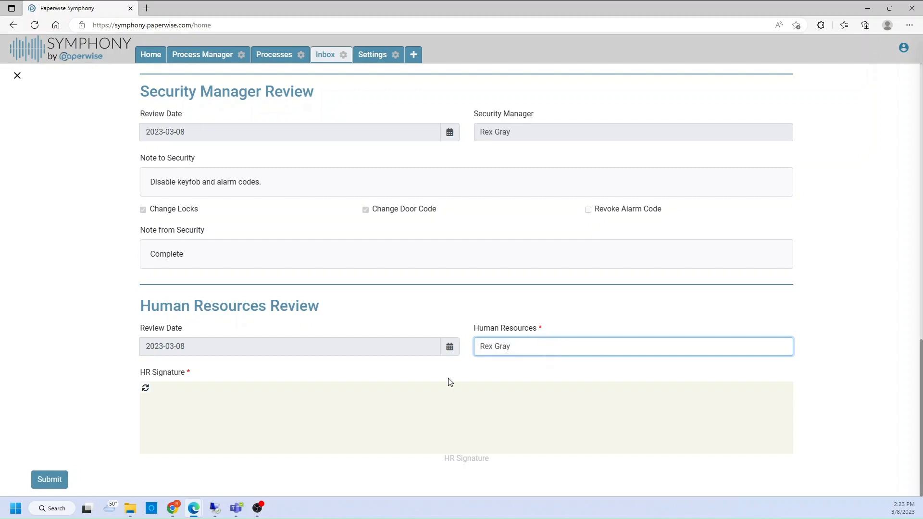
mouse_move(242, 439)
mouse_down()
mouse_move(301, 418)
mouse_move(368, 419)
mouse_up()
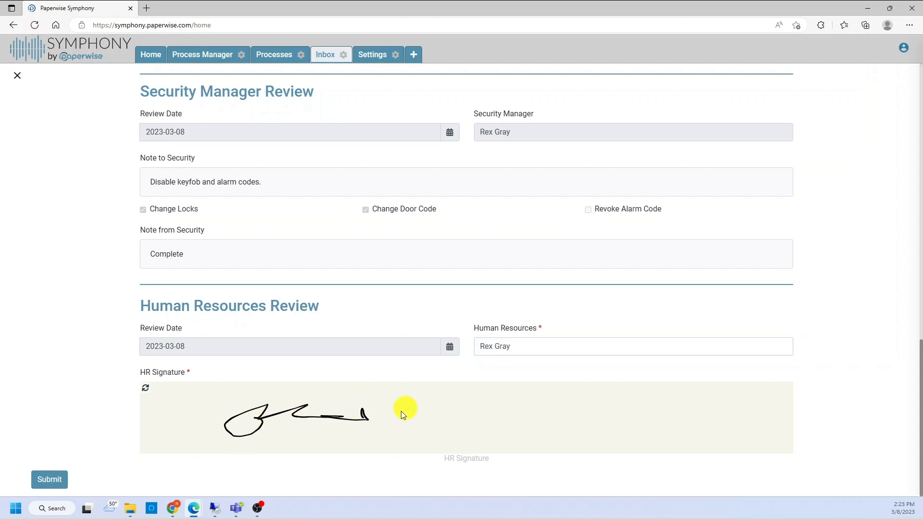
click(46, 479)
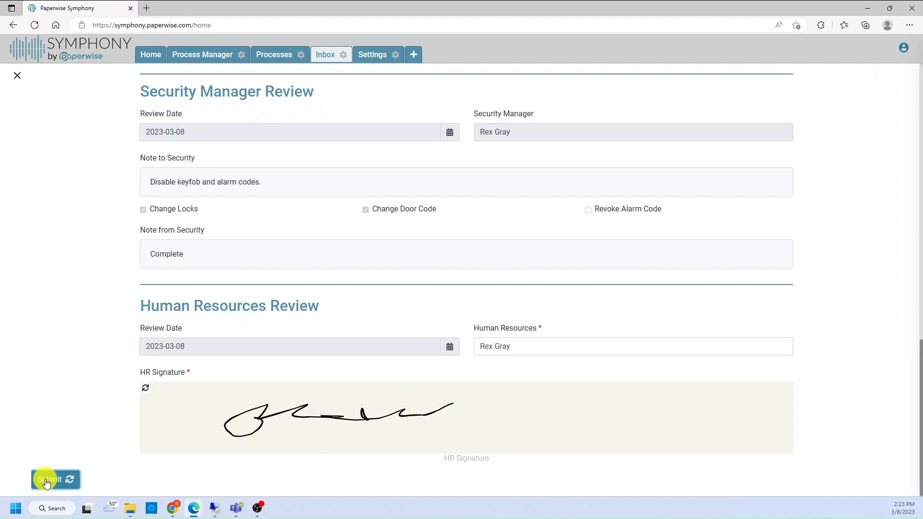